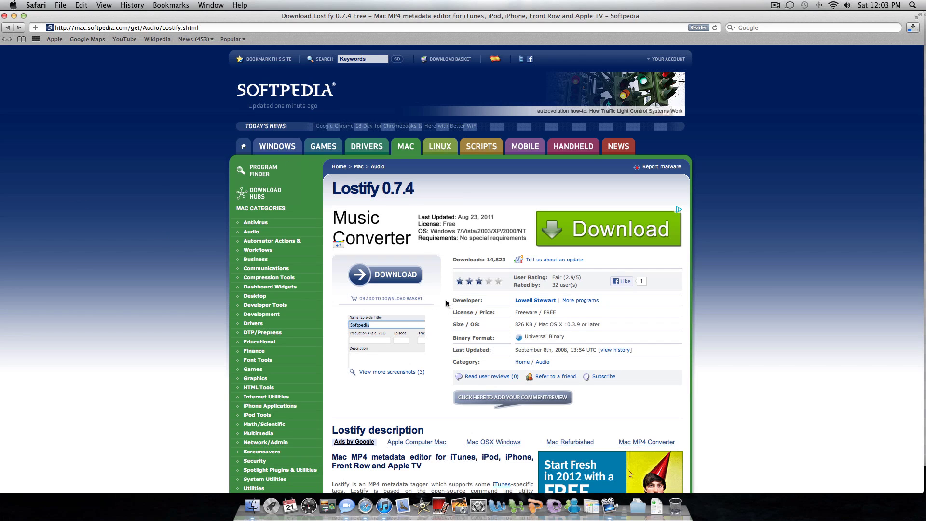
# Go to the Lostify 0.7.4 download locations page on Softpedia
pyautogui.click(400, 277)
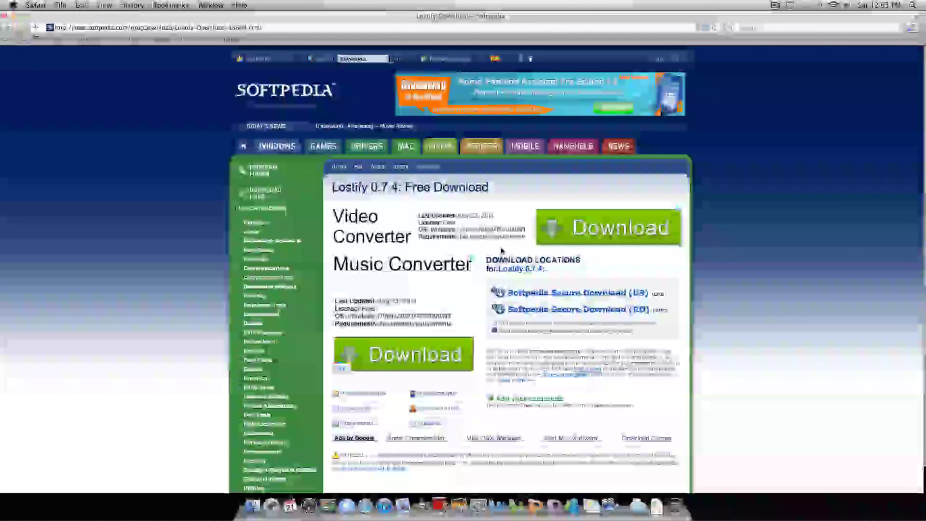
# Hide Safari, launch Lostify from its desktop icon, and dismiss the AppleScript error alert
pyautogui.click(14, 16)
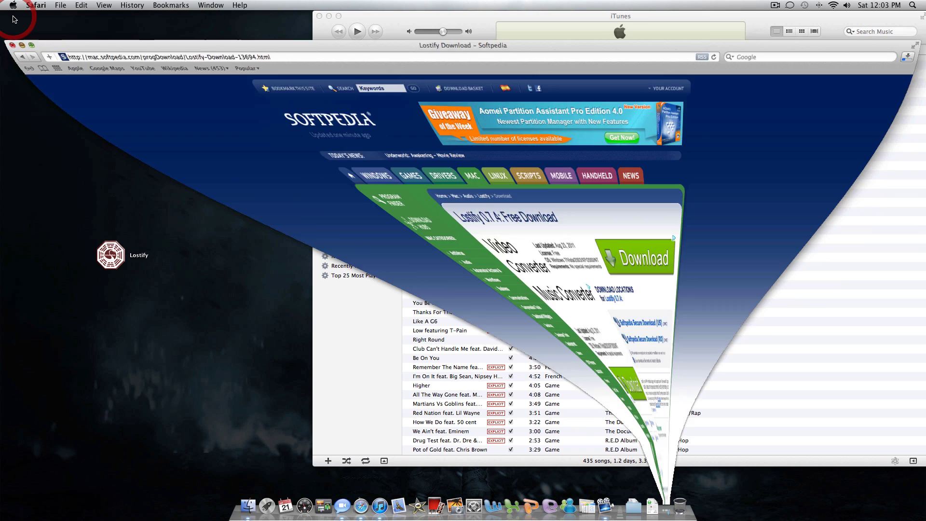
pyautogui.moveTo(83, 211); pyautogui.dragTo(174, 298)
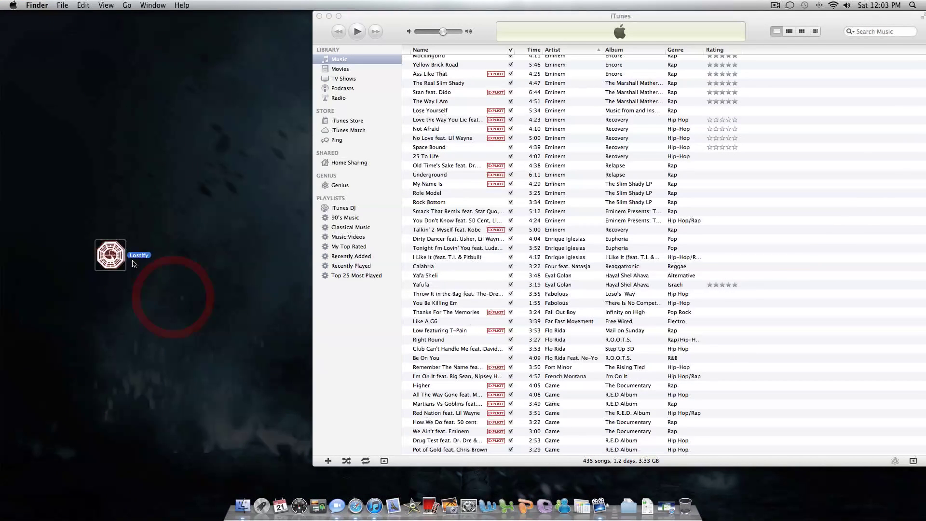
pyautogui.doubleClick(110, 255)
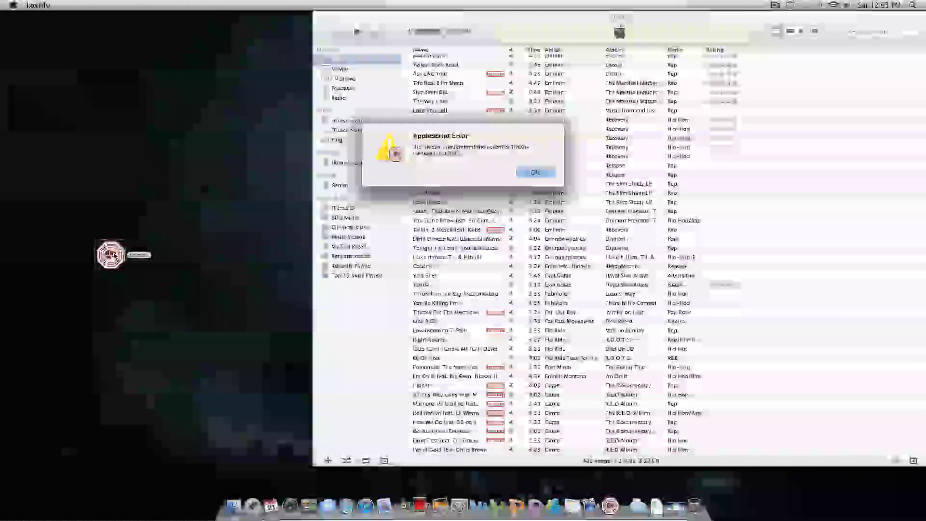
pyautogui.click(534, 173)
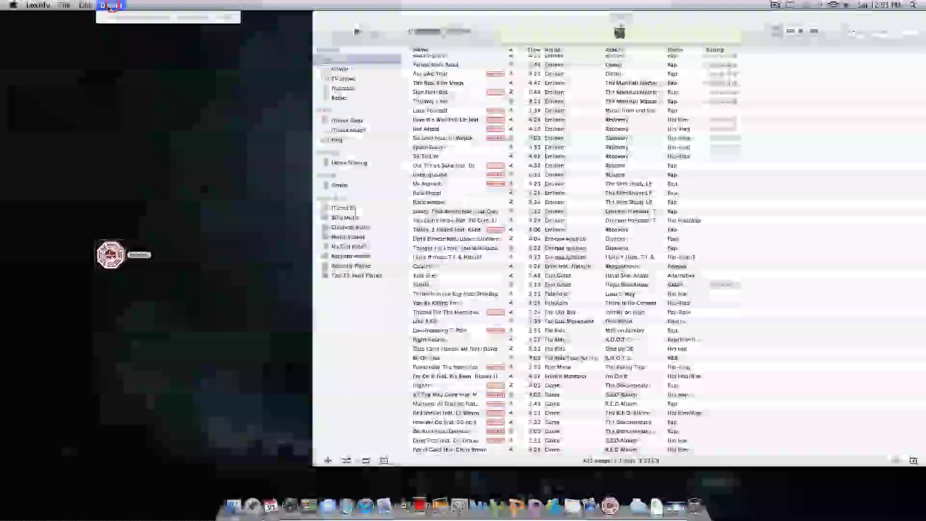
# Browse the iTunes Music library in Lostify's file chooser to pick No Love feat. Lil Wayne
pyautogui.click(65, 6)
pyautogui.click(65, 5)
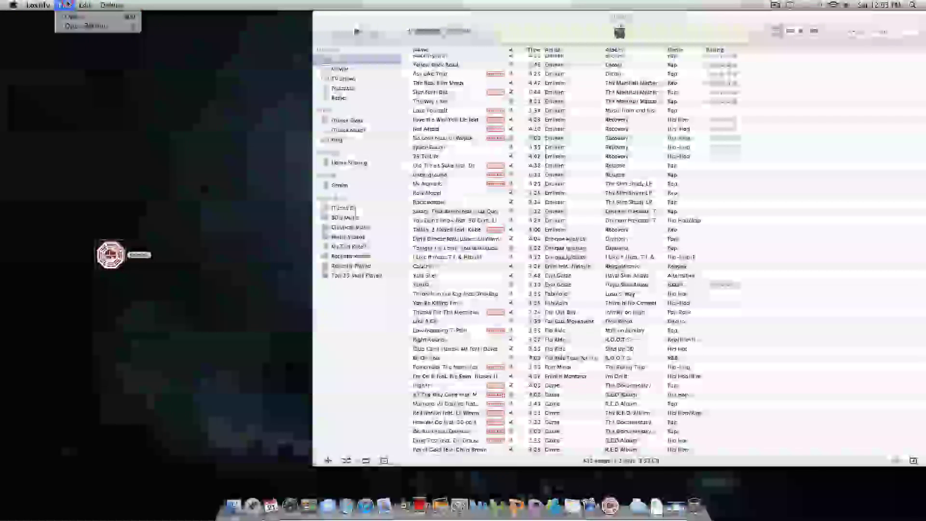
pyautogui.click(73, 17)
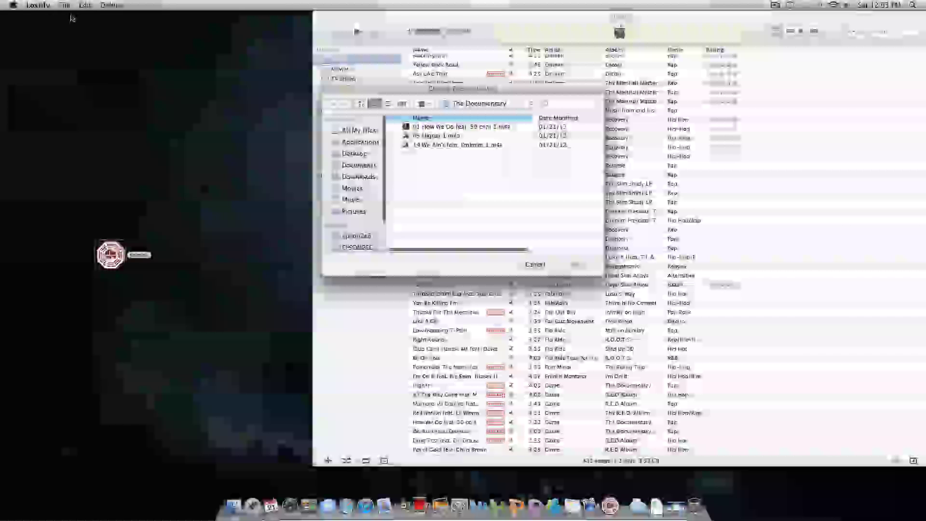
pyautogui.scroll(-2, 368, 205)
pyautogui.scroll(2, 369, 205)
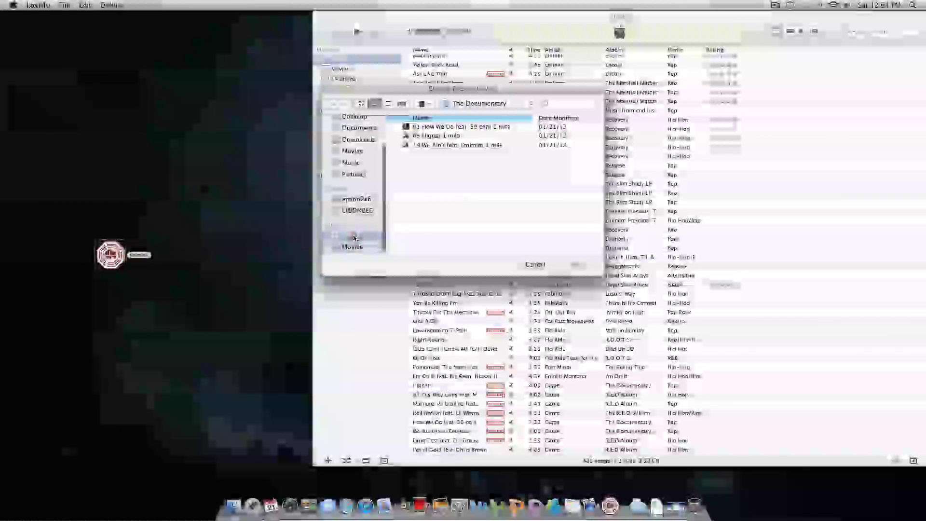
pyautogui.click(352, 234)
pyautogui.scroll(2, 450, 241)
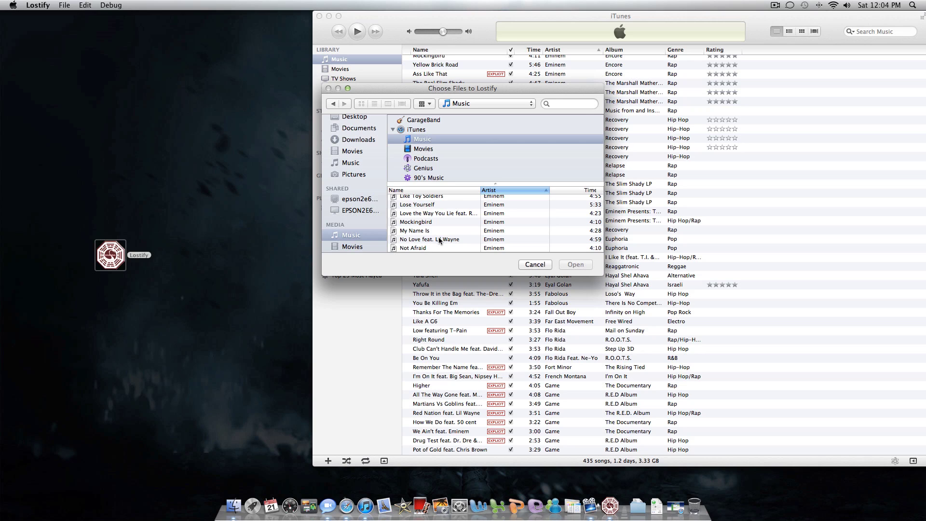
# Load No Love feat. Lil Wayne, set Content Advisory to Explicit, and review the Options panel
pyautogui.doubleClick(439, 240)
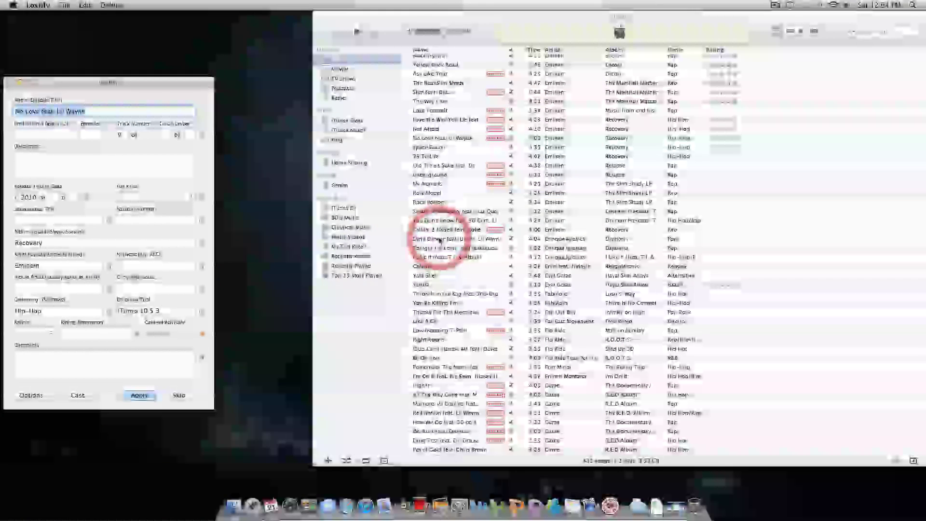
pyautogui.moveTo(170, 83); pyautogui.dragTo(237, 16)
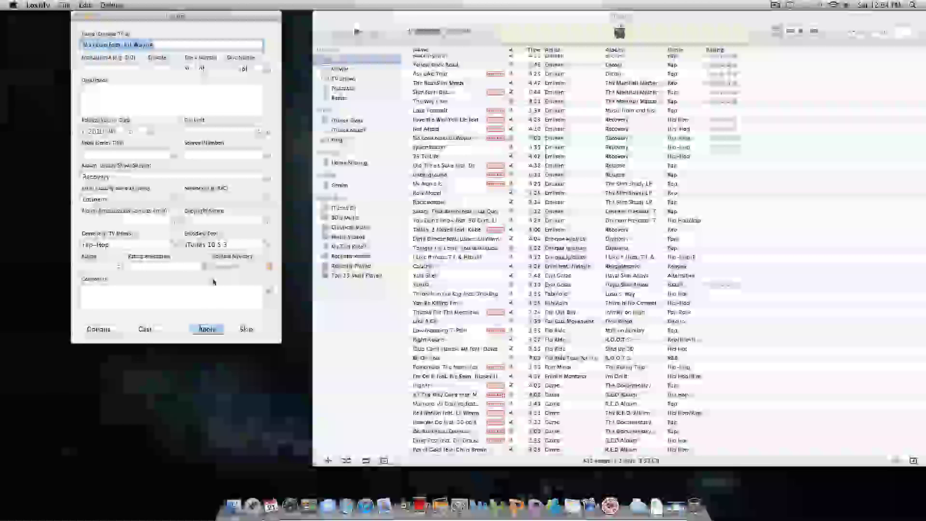
pyautogui.click(266, 267)
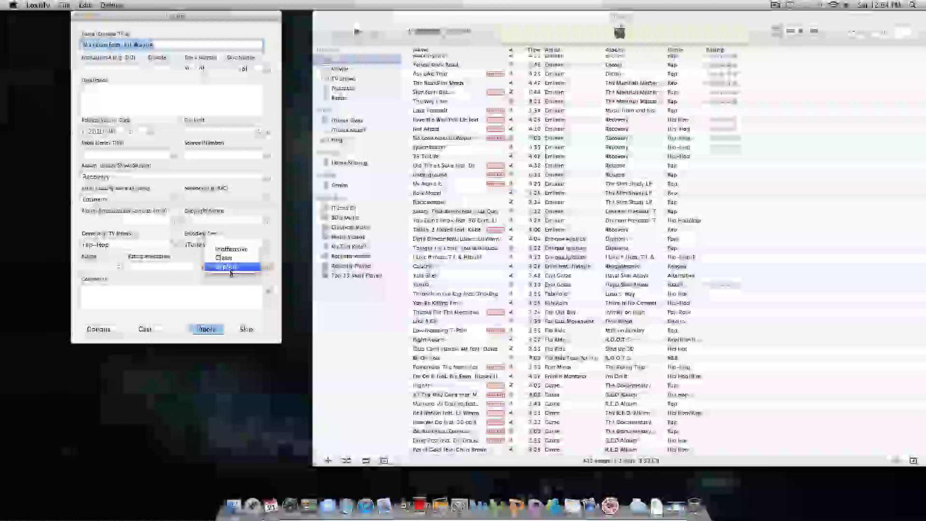
pyautogui.click(226, 268)
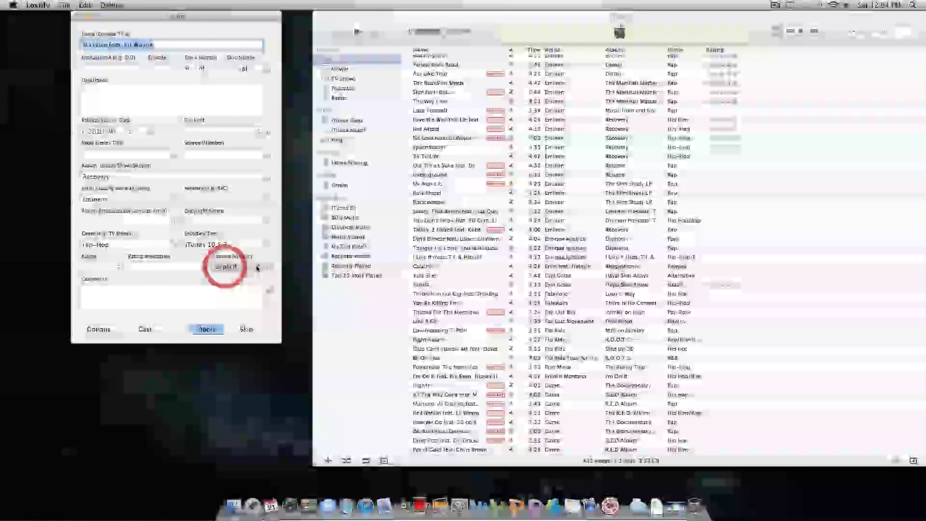
pyautogui.click(267, 268)
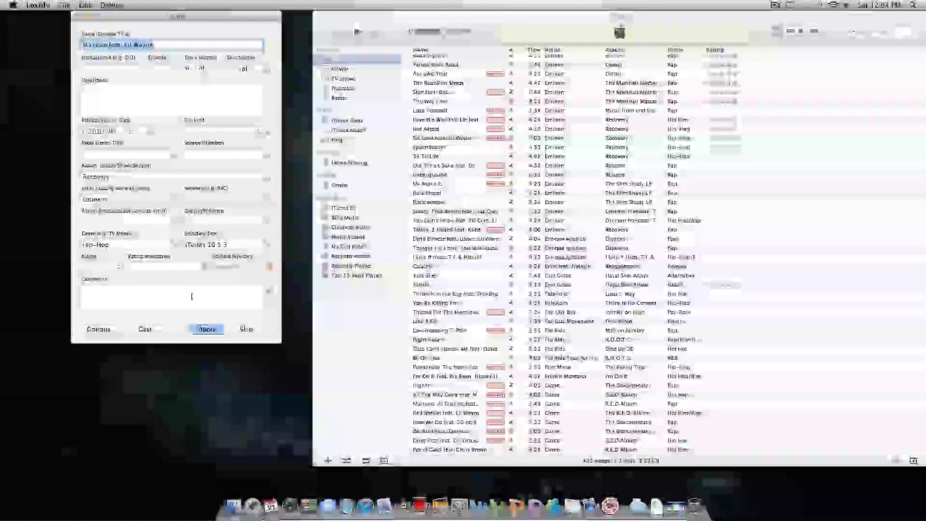
pyautogui.click(109, 329)
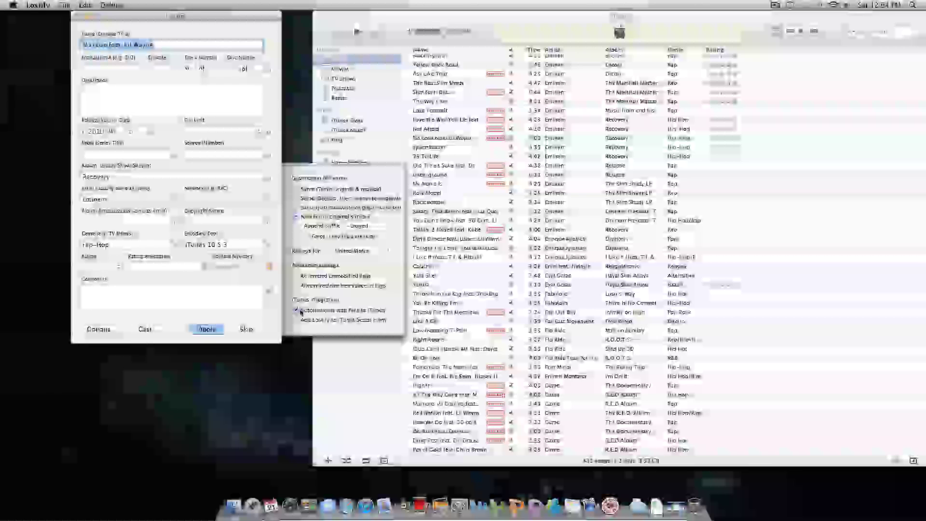
pyautogui.click(100, 329)
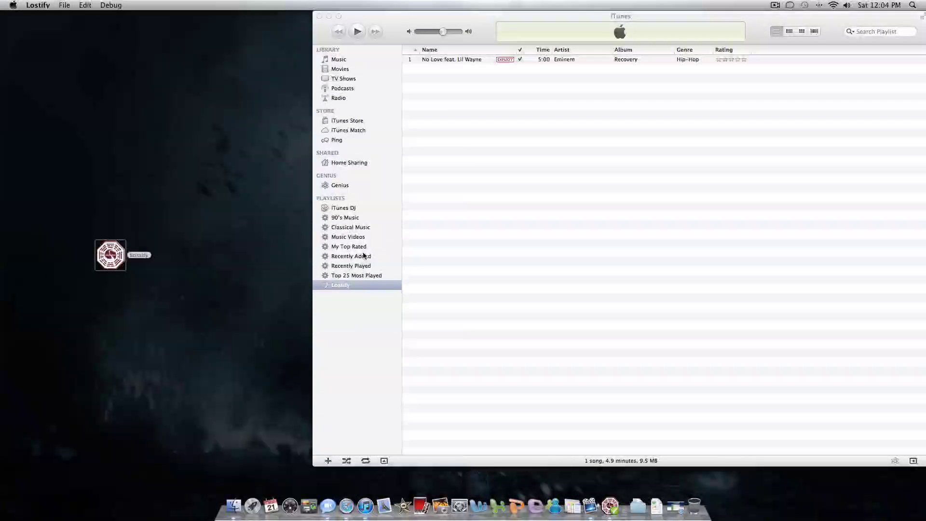
# Play the explicit-tagged No Love feat. Lil Wayne in the iTunes Lostify playlist
pyautogui.click(448, 59)
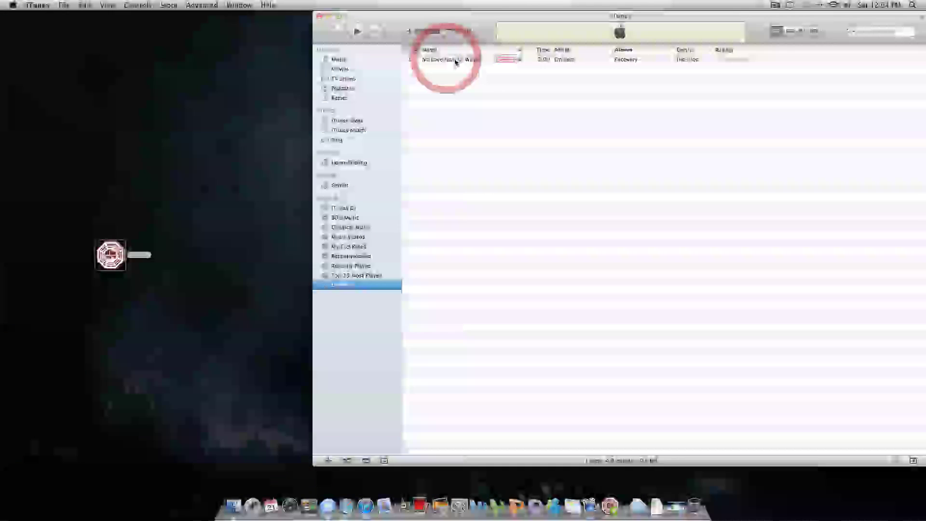